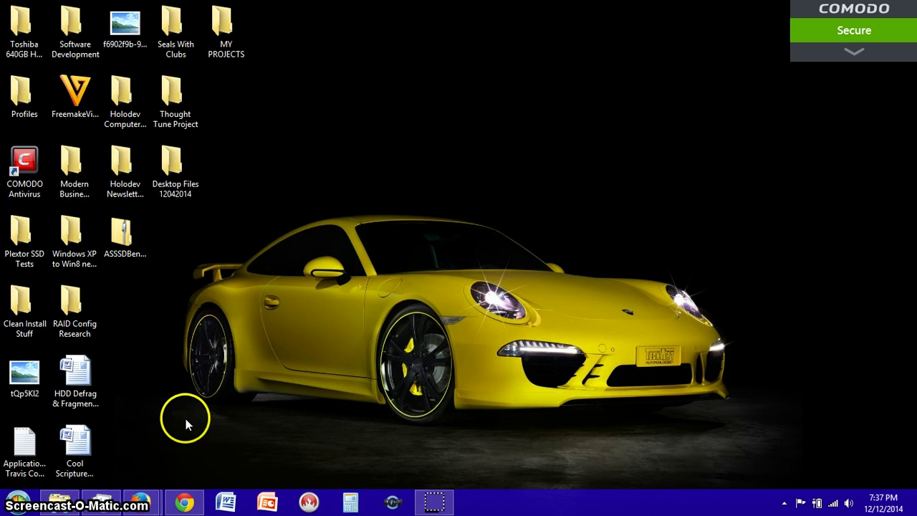
Bring Firefox to the front and open its Add-ons Manager from the main menu
mouse_move(141, 501)
left_click(216, 432)
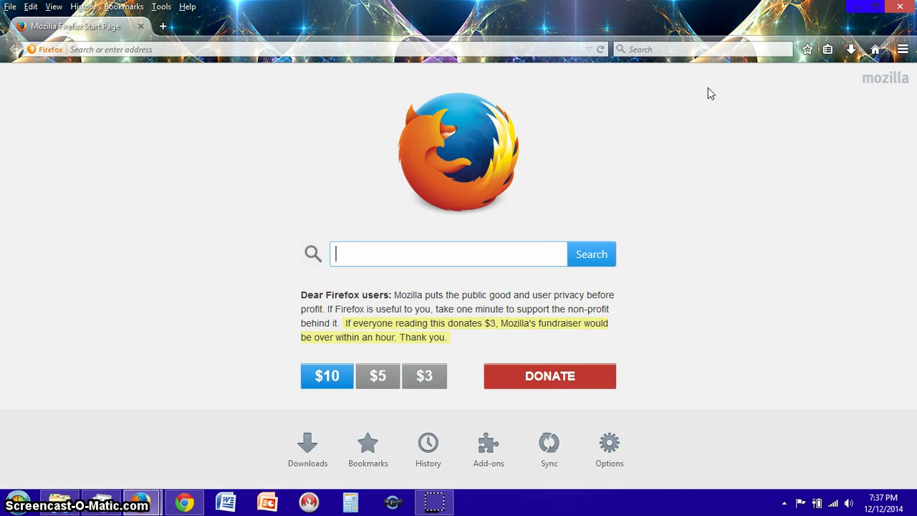
left_click(901, 50)
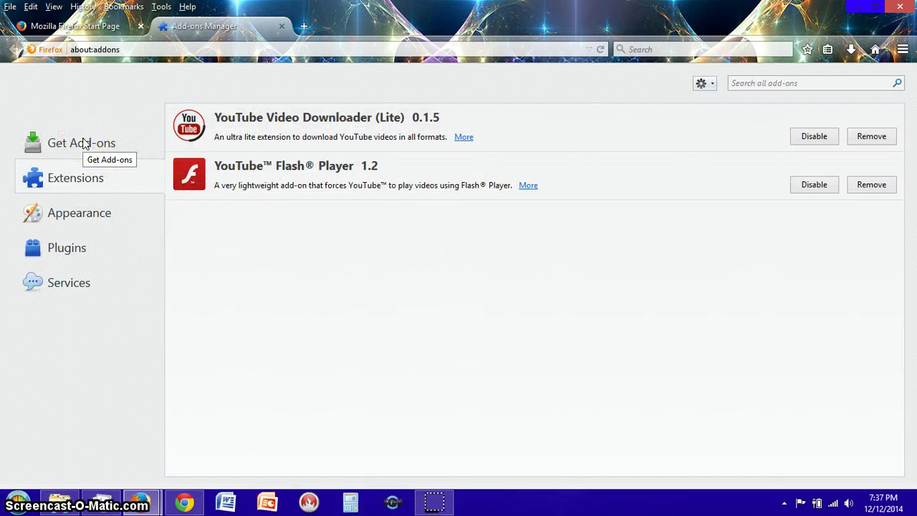
Search all add-ons for 'abp' and install Adblock Plus 2.6.6 in Firefox
left_click(810, 83)
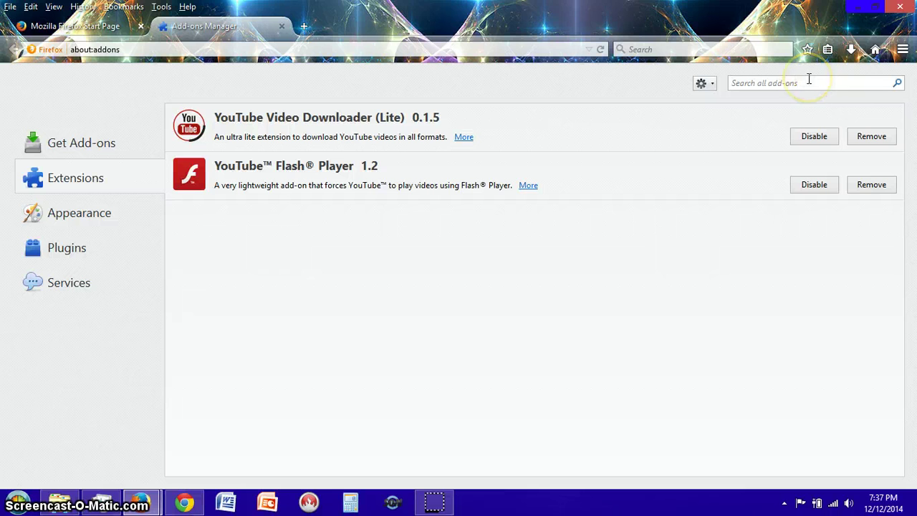
type("abp")
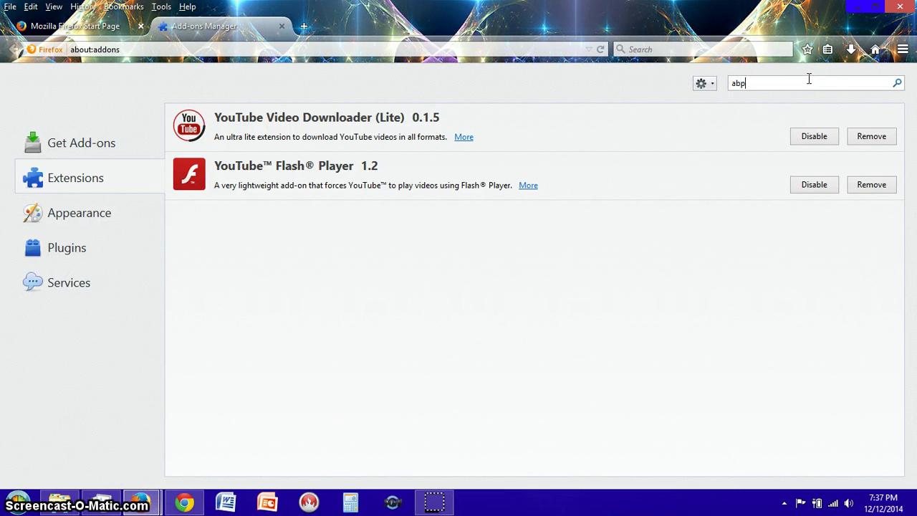
key("Return")
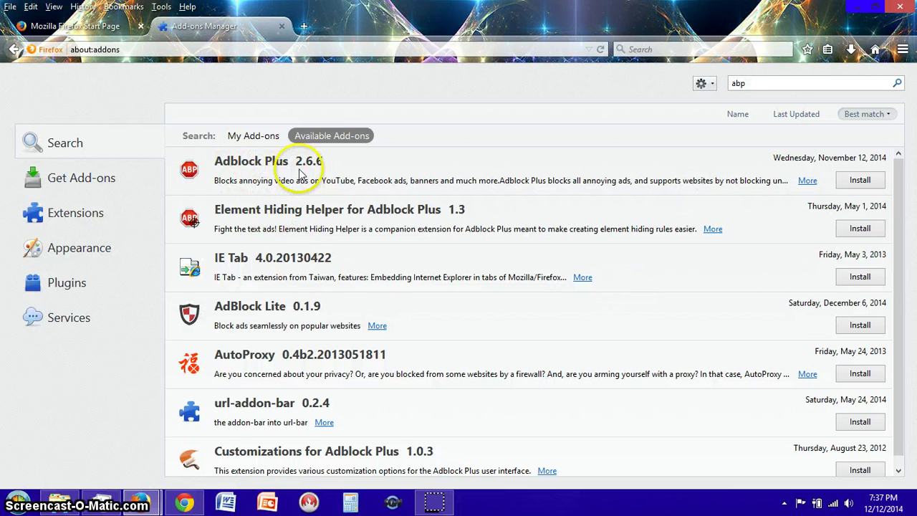
left_click(860, 179)
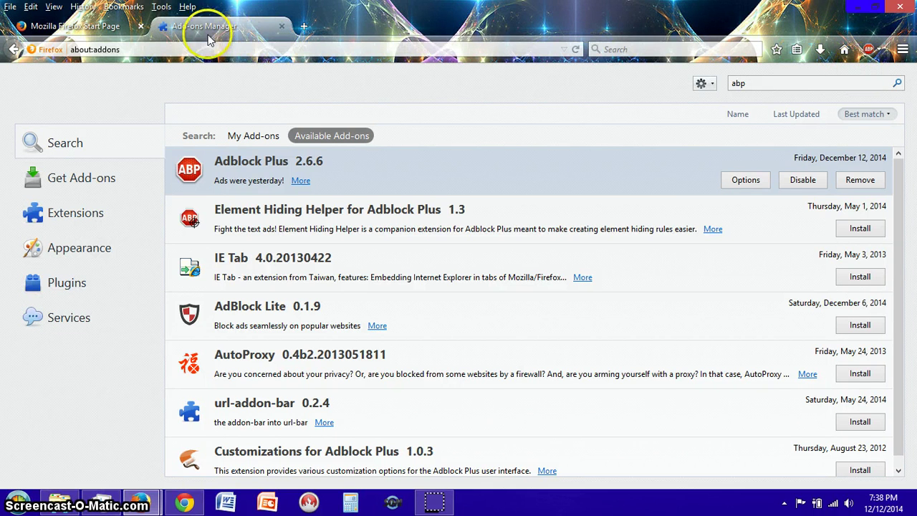
Close Firefox with both its tabs and launch Google Chrome from the taskbar
left_click(901, 9)
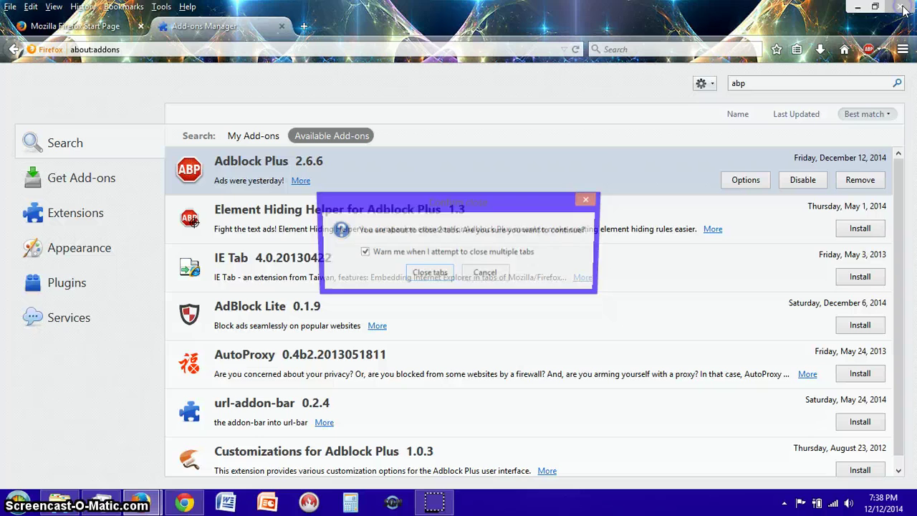
left_click(429, 274)
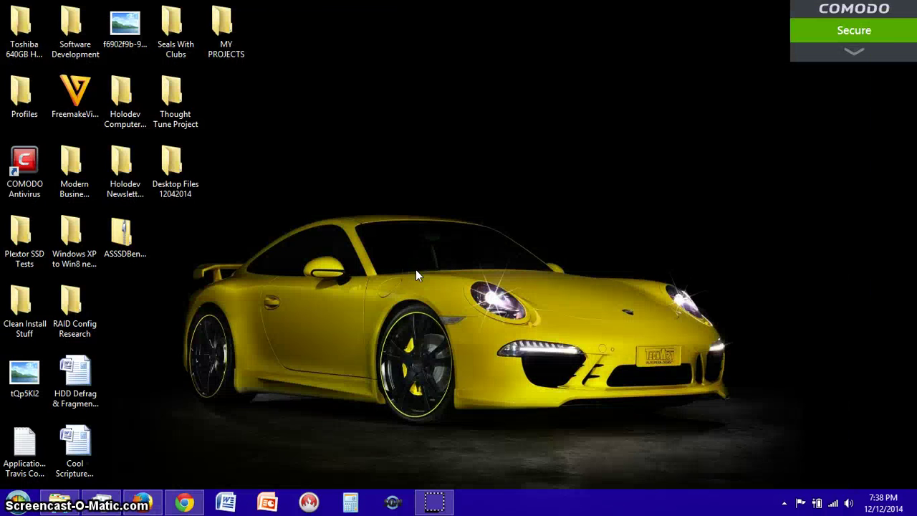
left_click(185, 503)
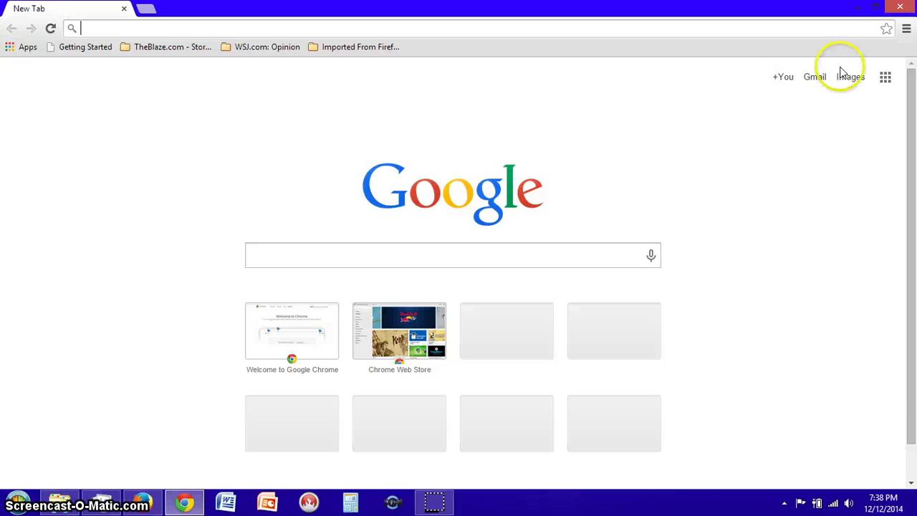
Open Chrome's Extensions page through More tools in the main menu
left_click(906, 30)
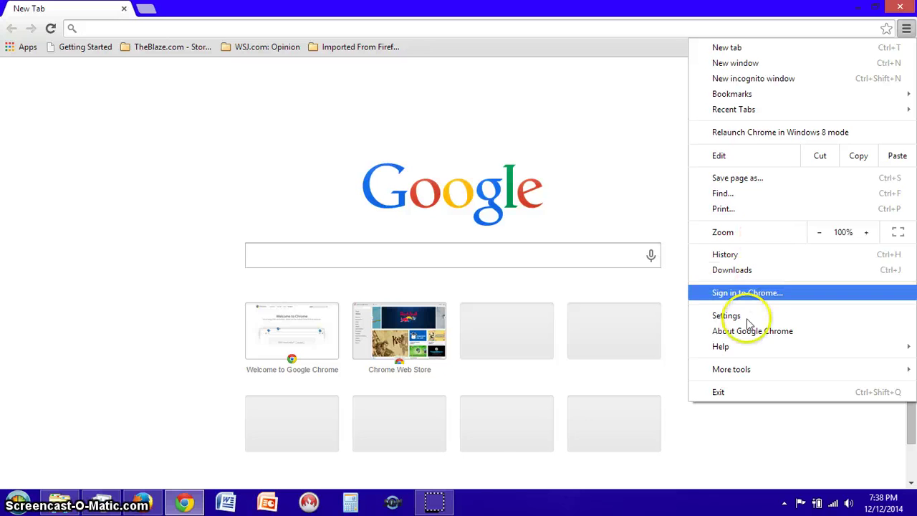
mouse_move(732, 369)
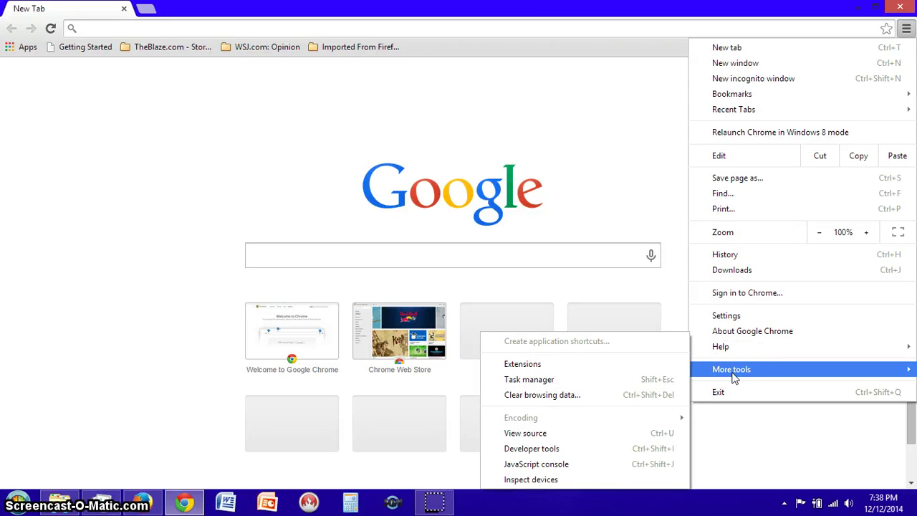
left_click(531, 365)
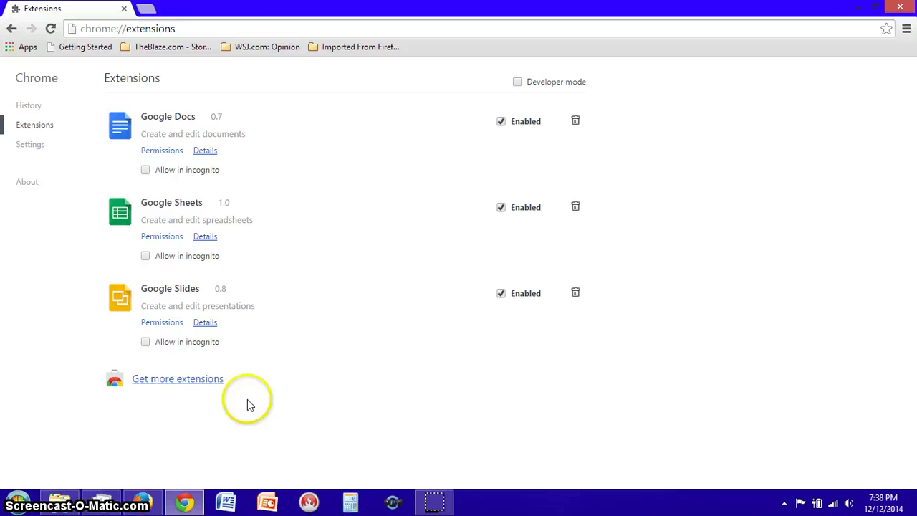
Search the Chrome Web Store for 'abp' and choose FREE on Adblock Plus
left_click(161, 381)
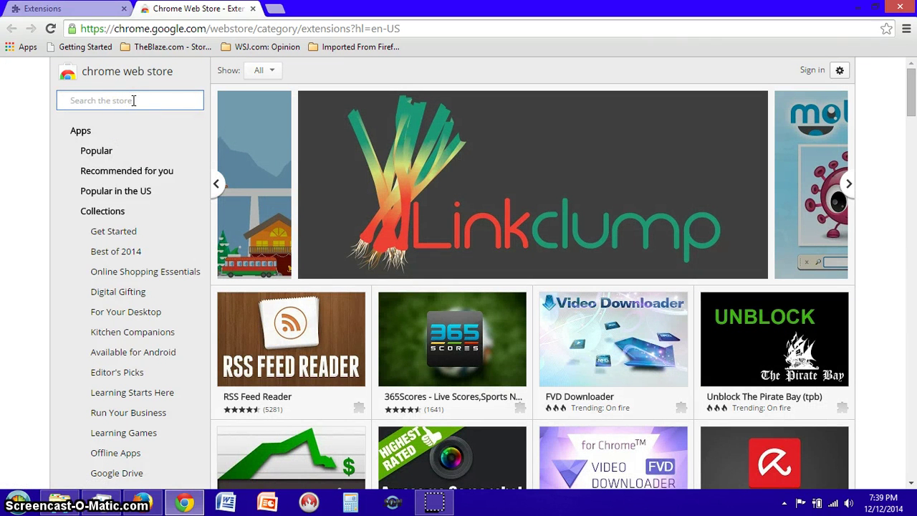
type("abp")
key("Return")
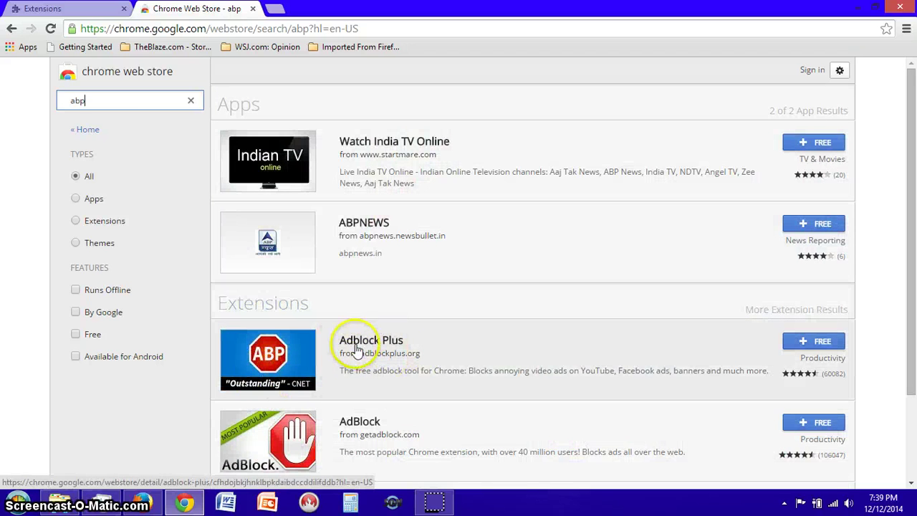
left_click(815, 347)
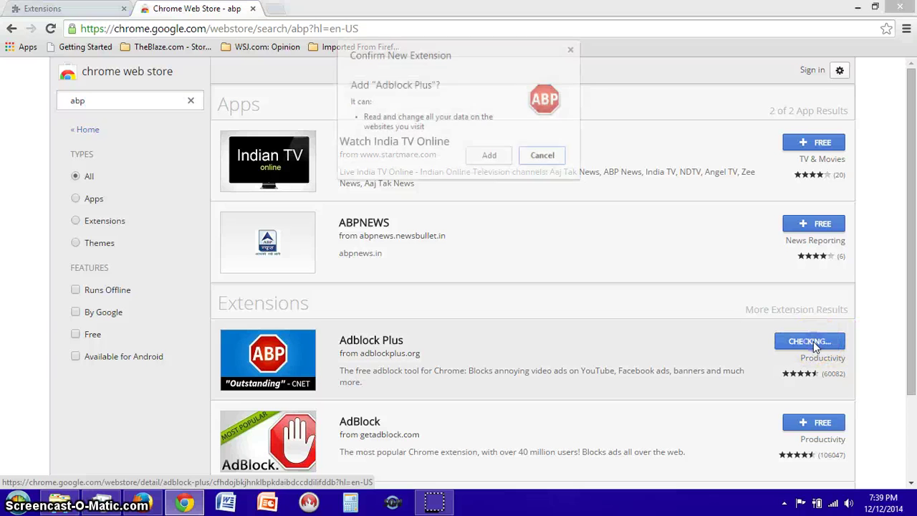
Confirm adding Adblock Plus and wait for its installed welcome page
left_click(480, 162)
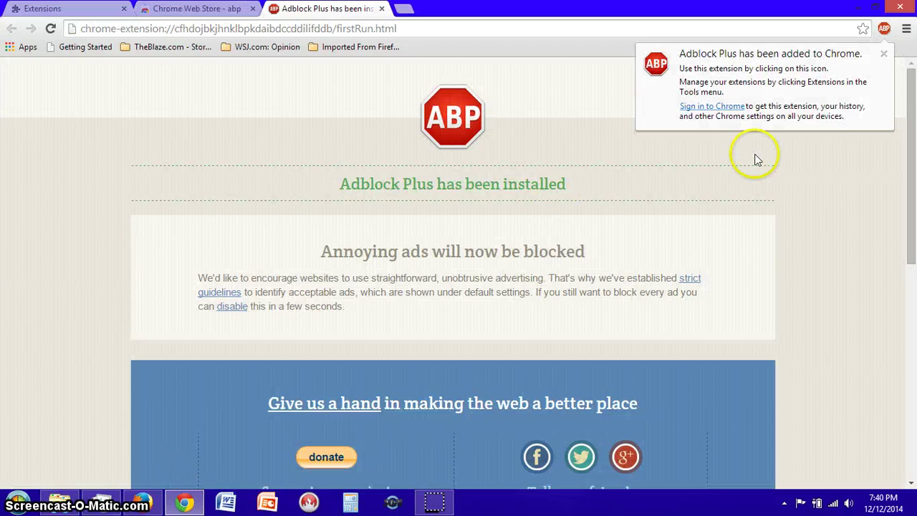
Dismiss the ABP notice, restart Chrome to verify the ABP toolbar icon, then close it
left_click(884, 55)
left_click(900, 7)
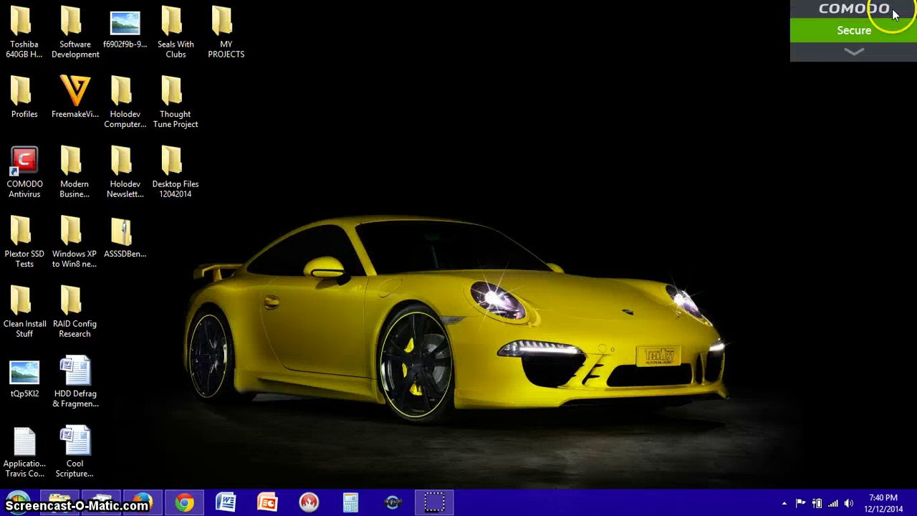
left_click(184, 502)
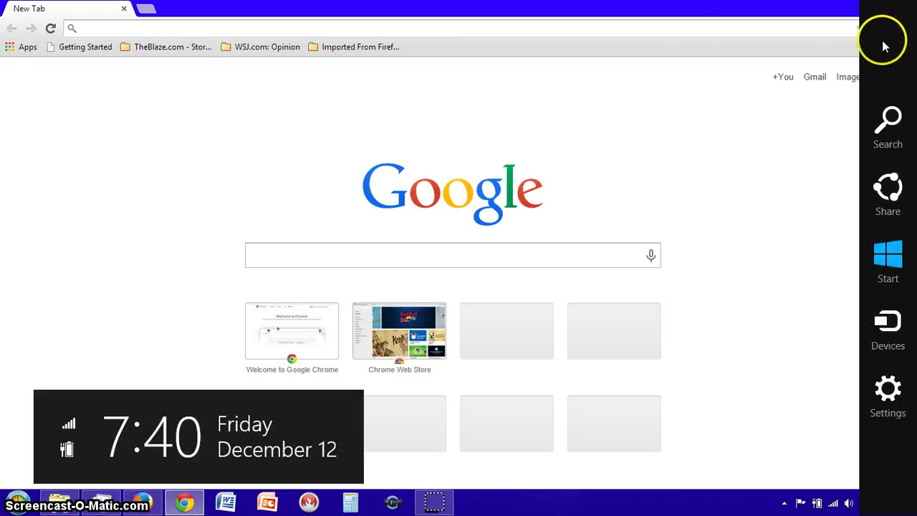
left_click(901, 7)
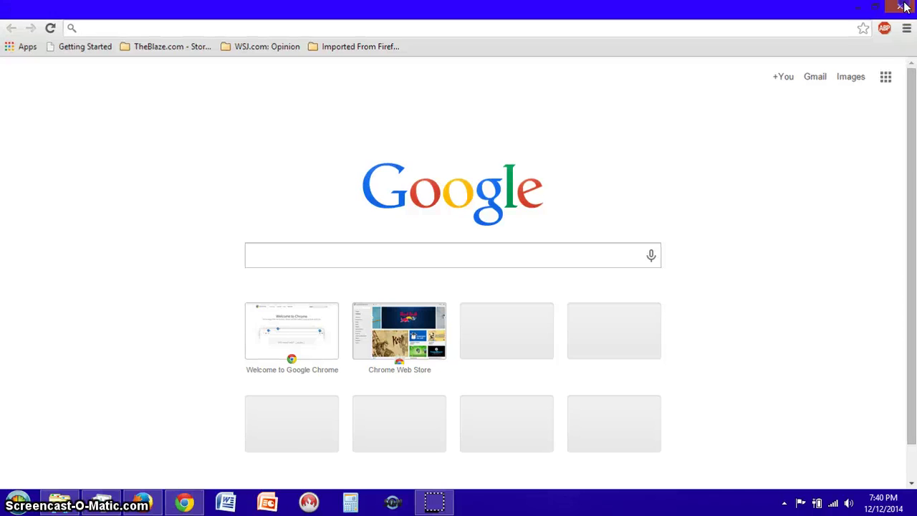
Reopen Mozilla Firefox from its taskbar jump list to see the ABP icon
right_click(141, 501)
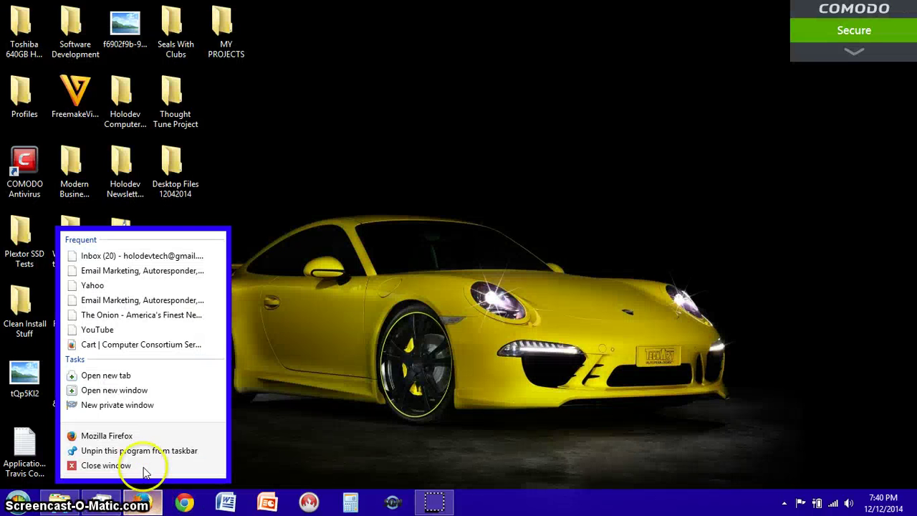
left_click(126, 437)
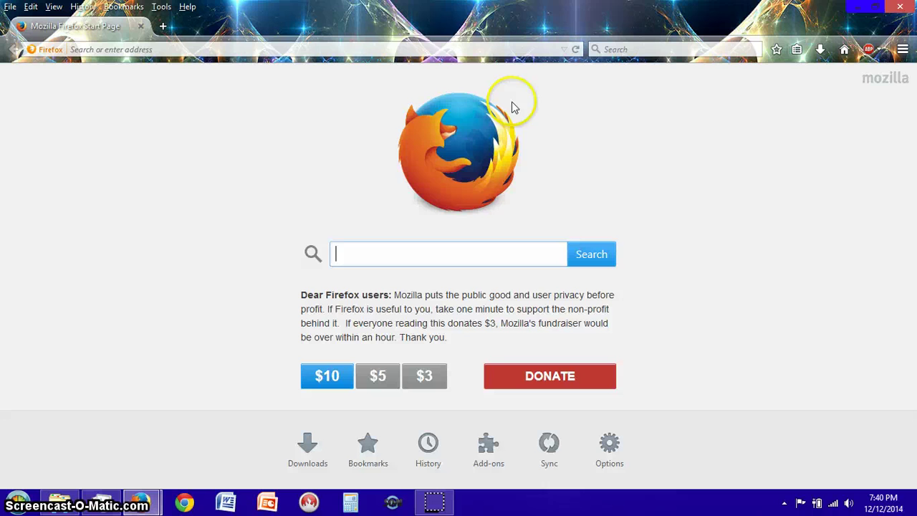